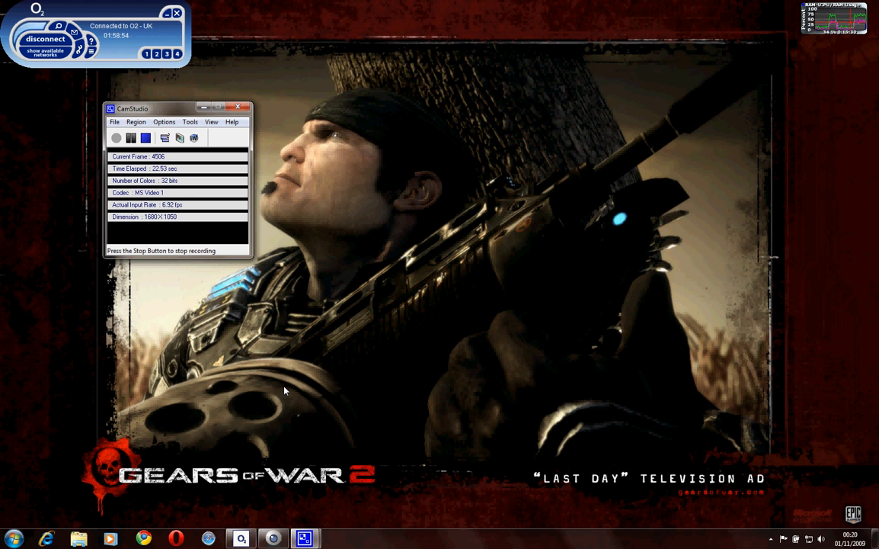
# Step: Open the advanced sharing settings of the Network and Sharing Center in Control Panel
pyautogui.click(13, 538)
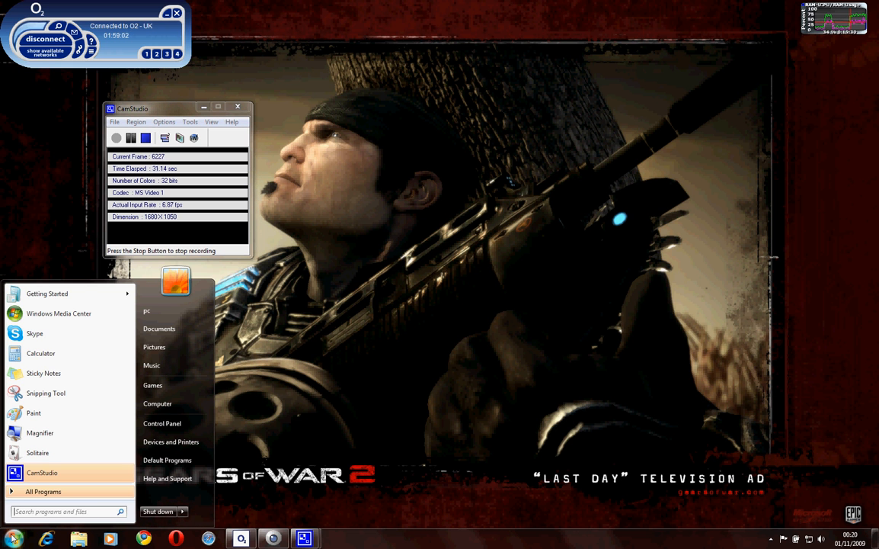
pyautogui.click(168, 424)
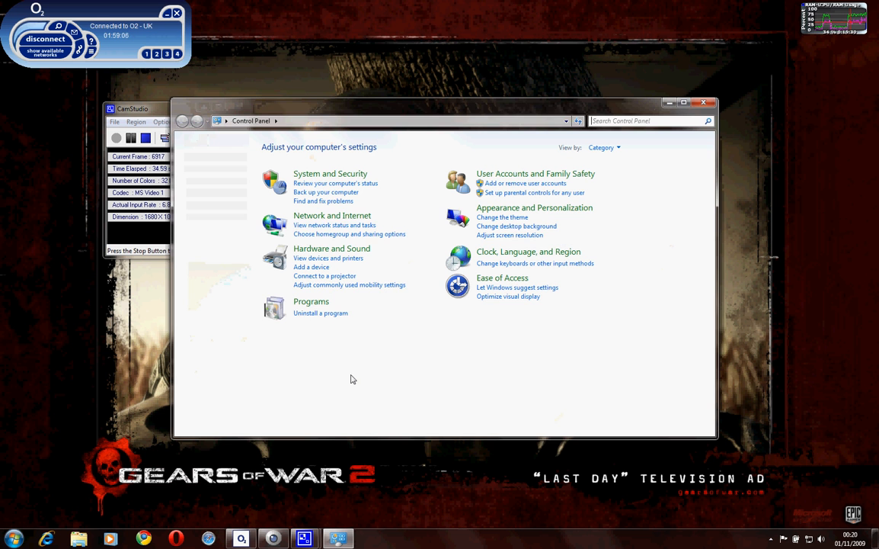
pyautogui.click(348, 217)
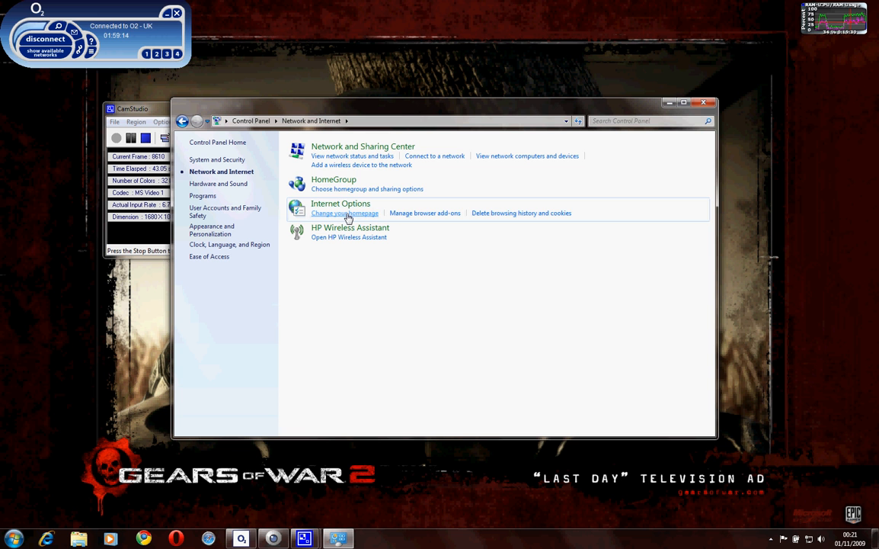
pyautogui.click(348, 147)
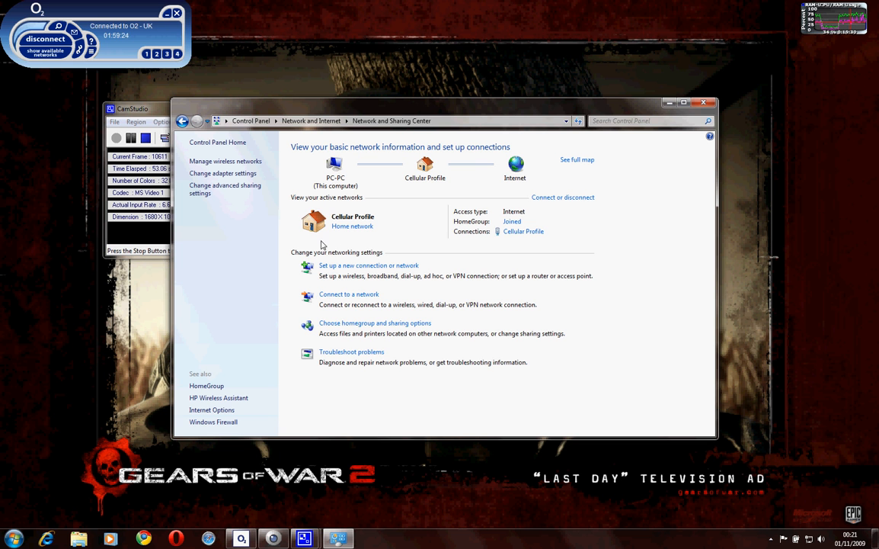
pyautogui.click(227, 189)
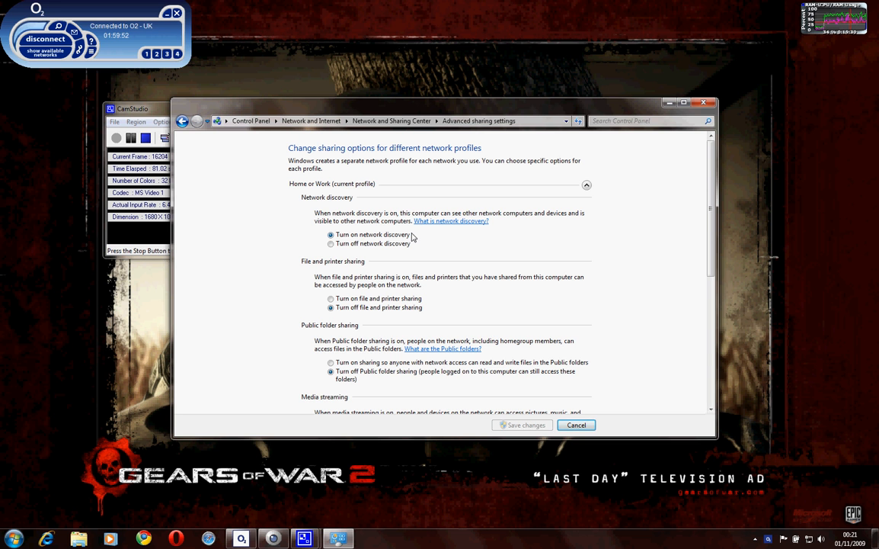
# Step: Turn off network discovery for the Home or Work profile and save the sharing changes
pyautogui.click(331, 245)
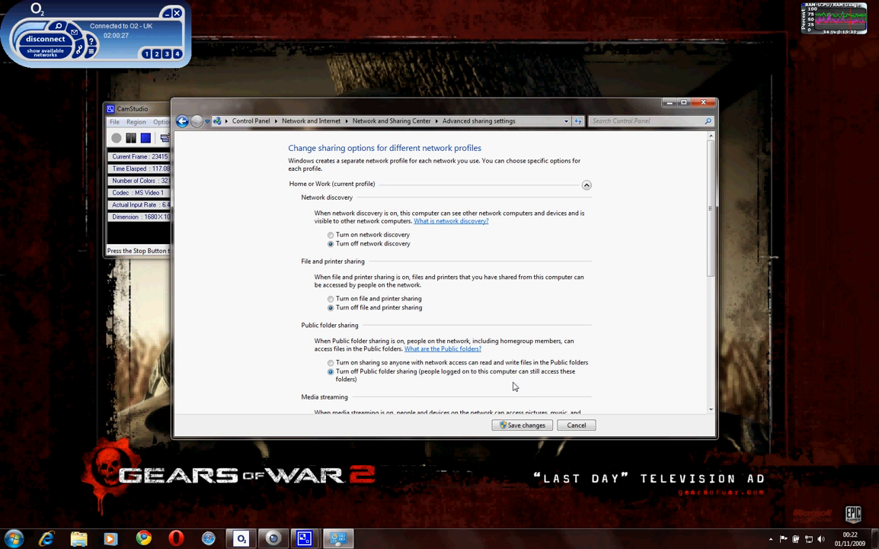
pyautogui.click(711, 409)
pyautogui.moveTo(710, 409); pyautogui.dragTo(710, 409)
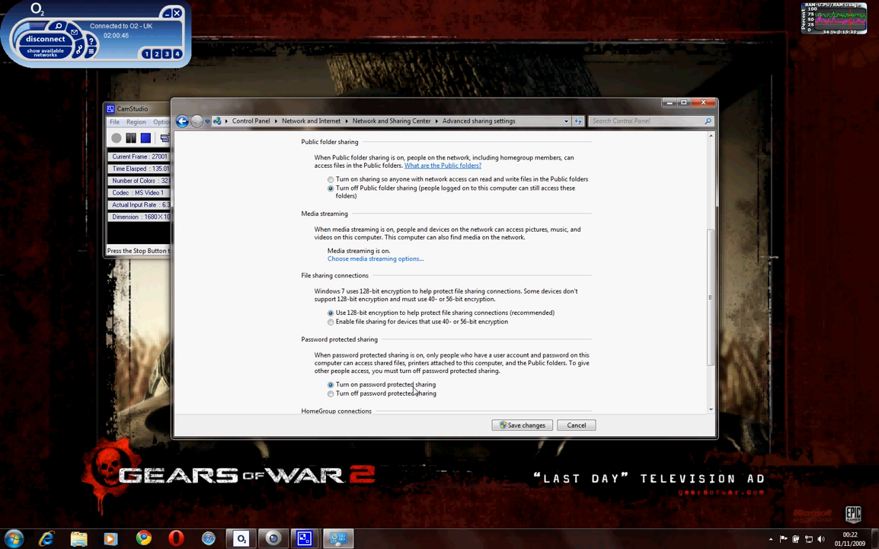
pyautogui.click(515, 426)
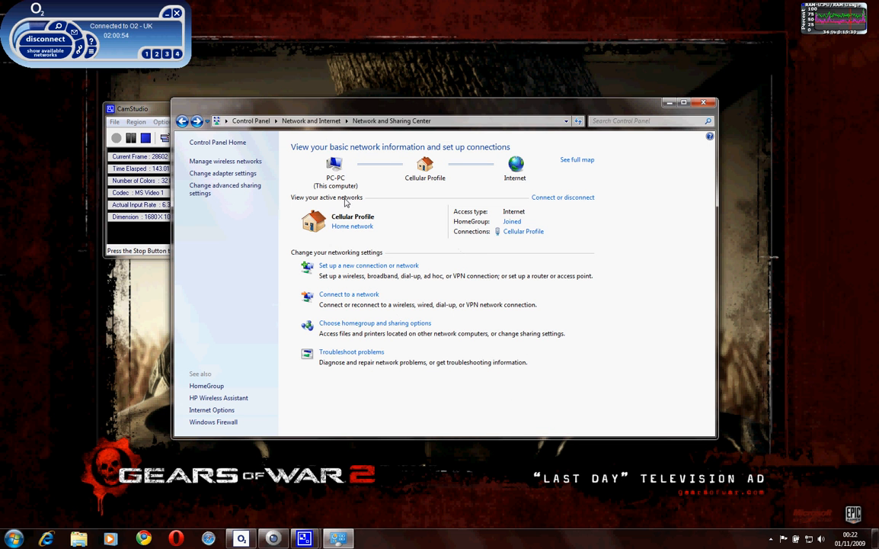
pyautogui.click(183, 123)
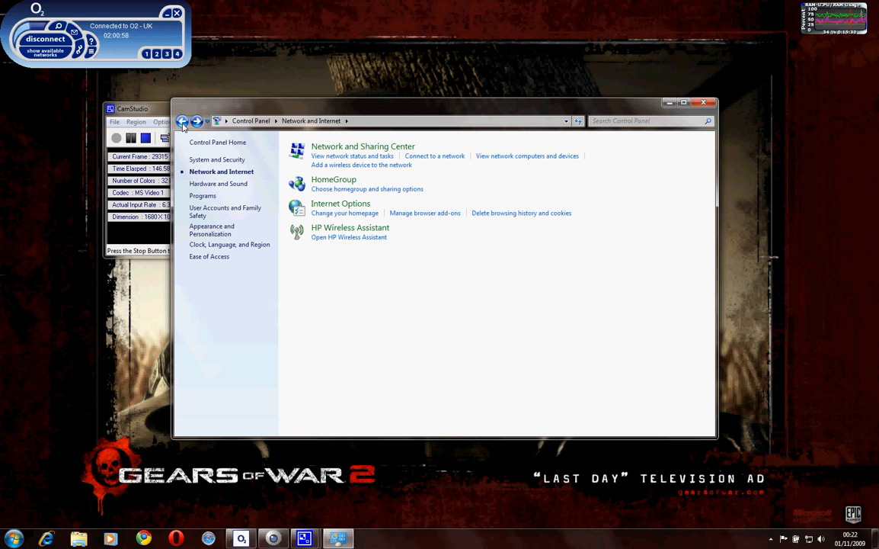
pyautogui.click(333, 205)
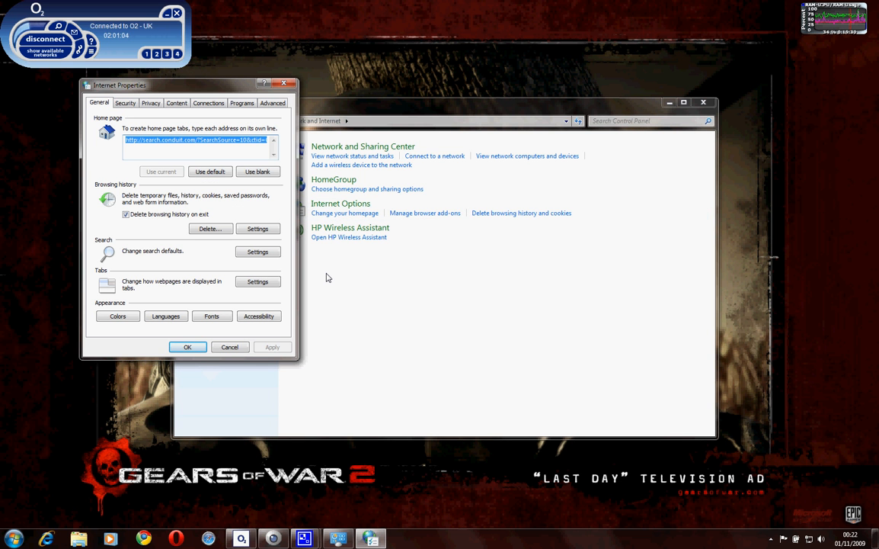
pyautogui.click(227, 143)
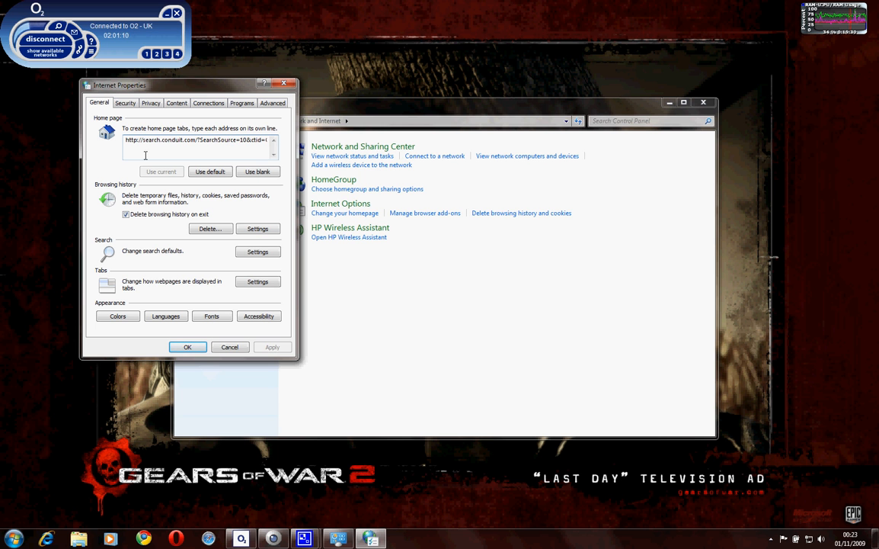
pyautogui.click(125, 139)
pyautogui.moveTo(125, 139); pyautogui.dragTo(286, 139)
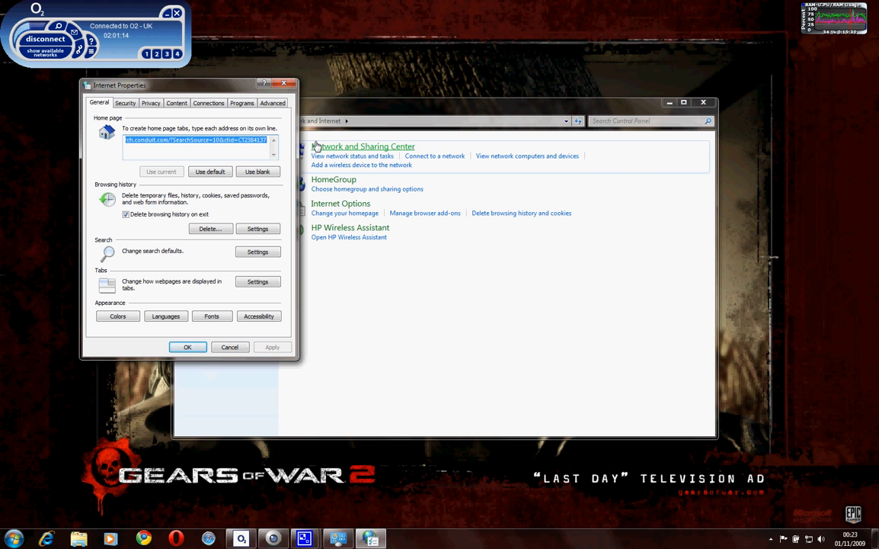
pyautogui.press('Delete')
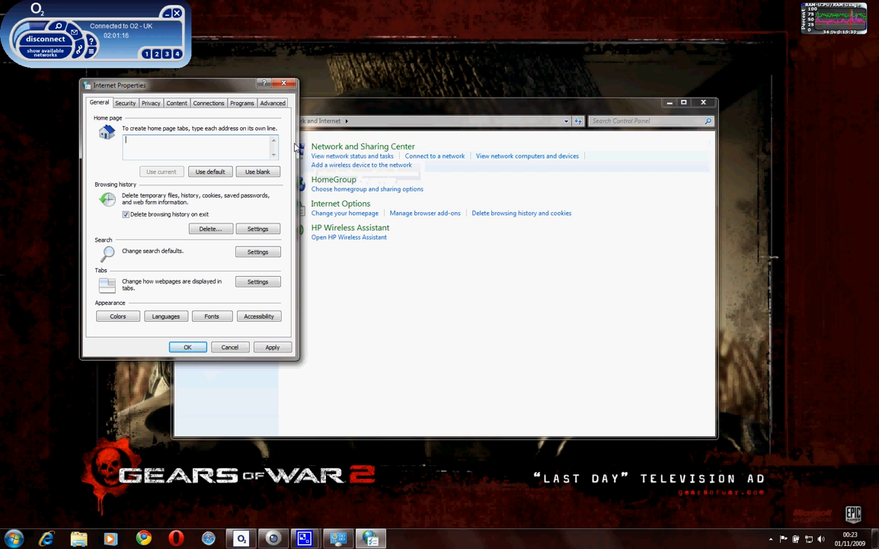
pyautogui.write('htt')
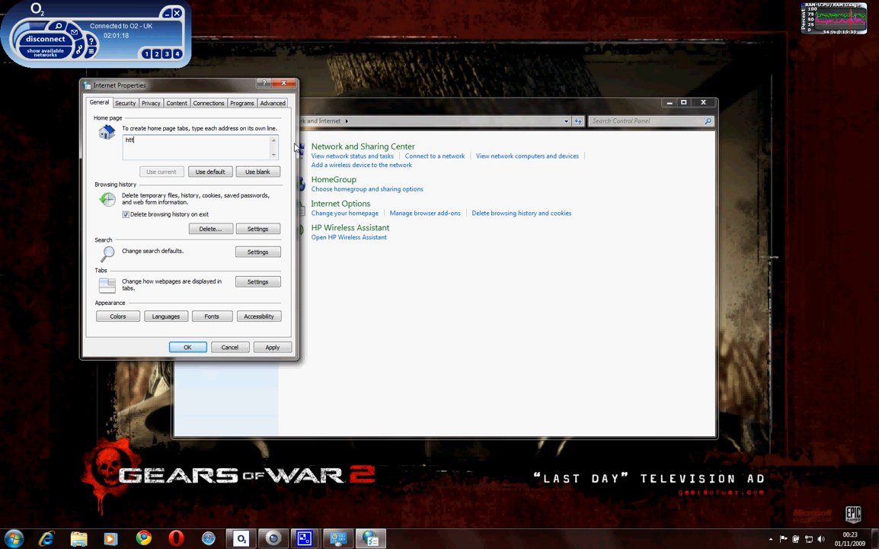
pyautogui.write('p://')
pyautogui.write('www')
pyautogui.write('.')
pyautogui.write('gooh')
pyautogui.write('gle.com')
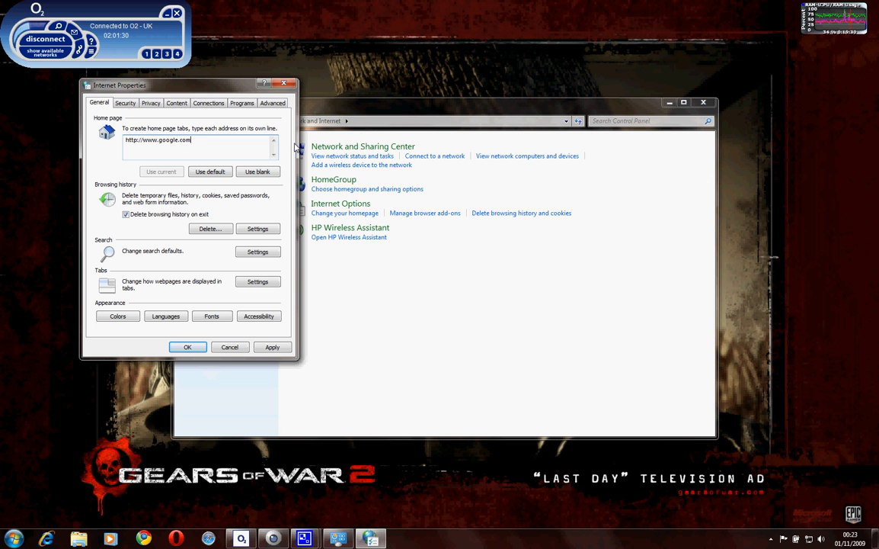
pyautogui.click(272, 348)
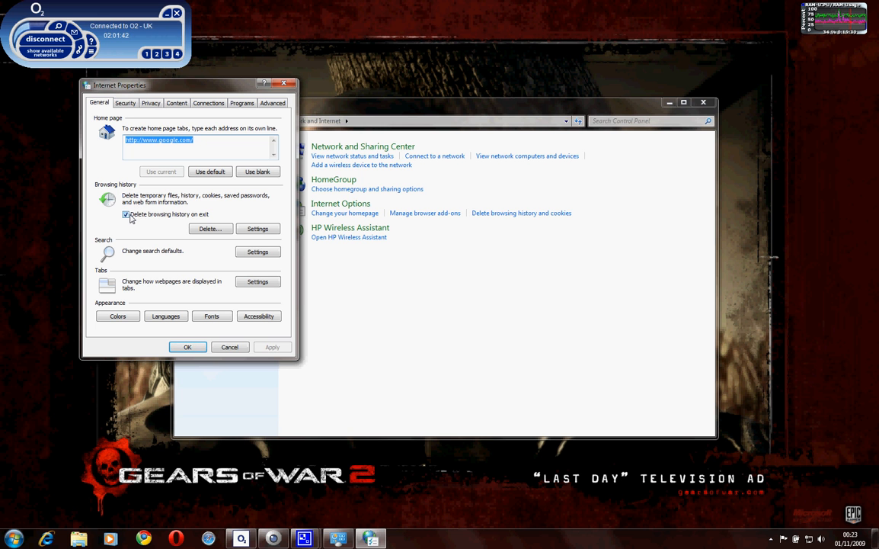
# Step: Set the temporary Internet files to never check for newer versions of stored pages
pyautogui.click(257, 229)
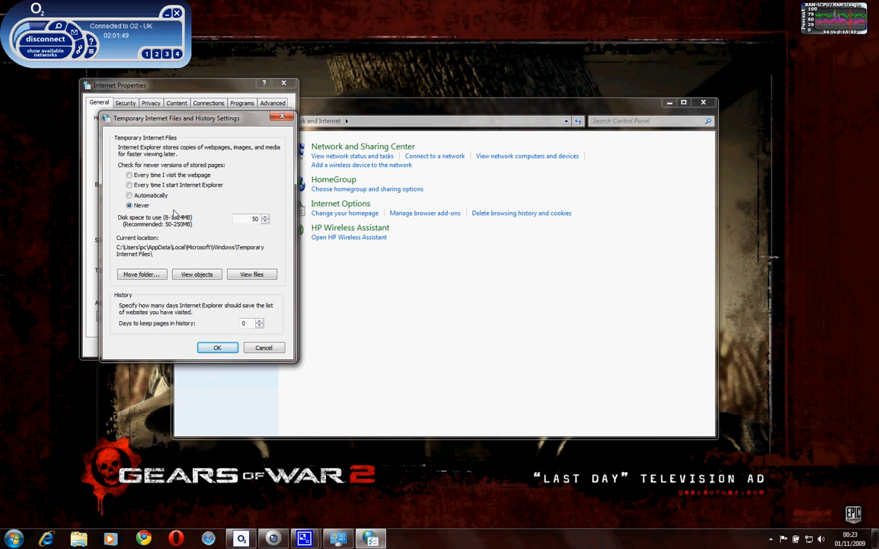
pyautogui.click(134, 208)
pyautogui.click(216, 348)
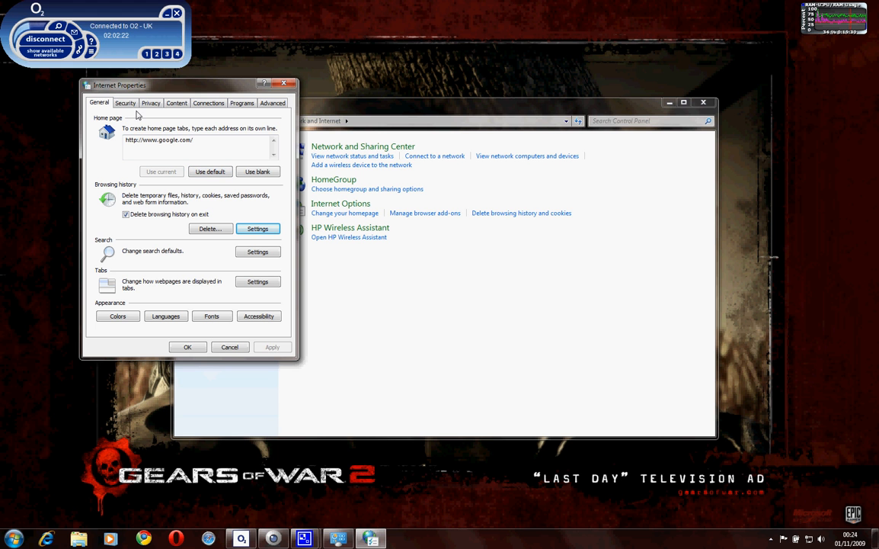
# Step: Review the LAN automatic configuration and proxy settings and the advanced browser security options, and close Internet Properties
pyautogui.click(215, 105)
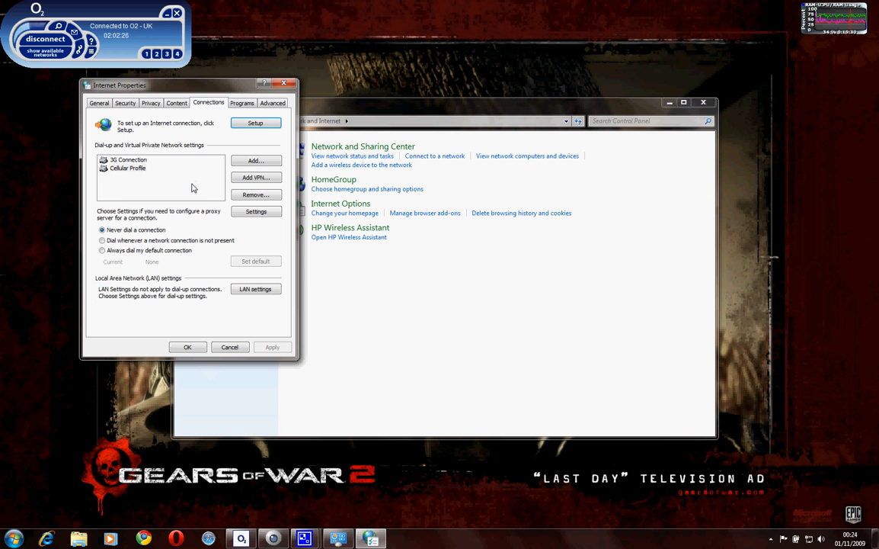
pyautogui.click(253, 292)
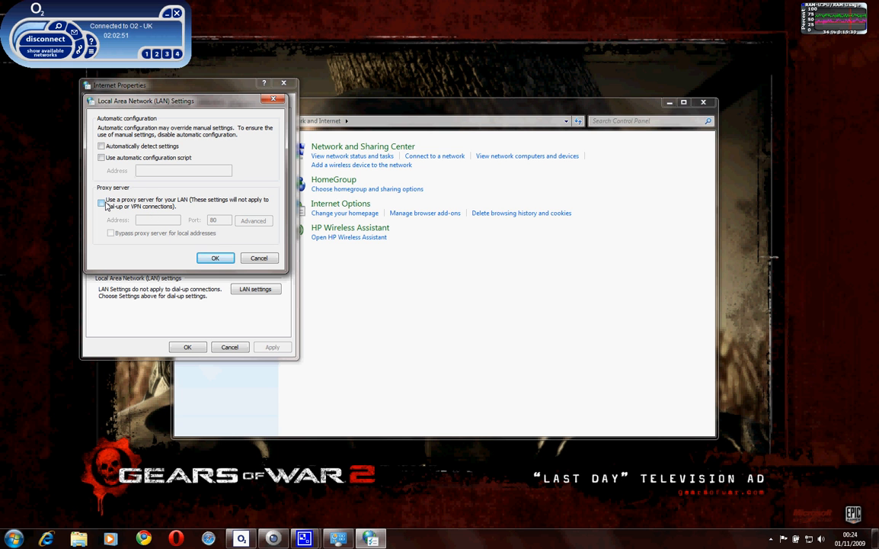
pyautogui.click(214, 259)
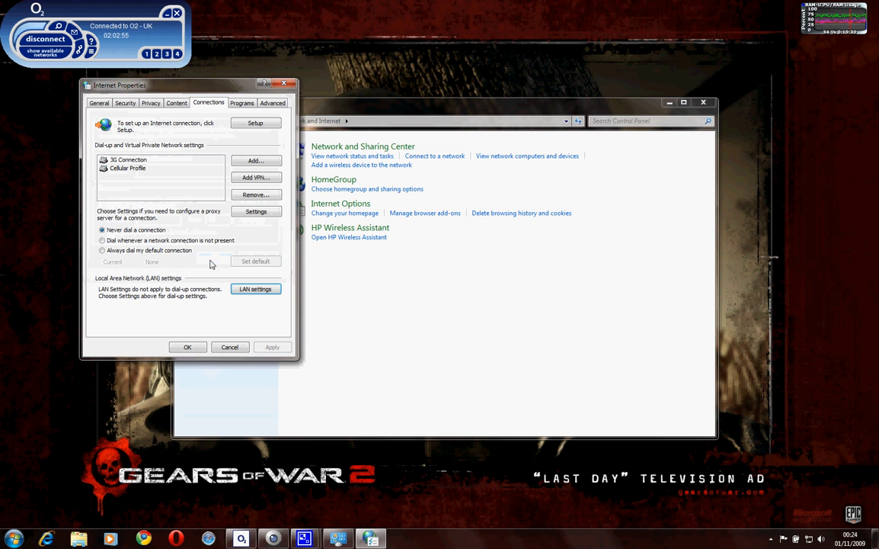
pyautogui.click(269, 104)
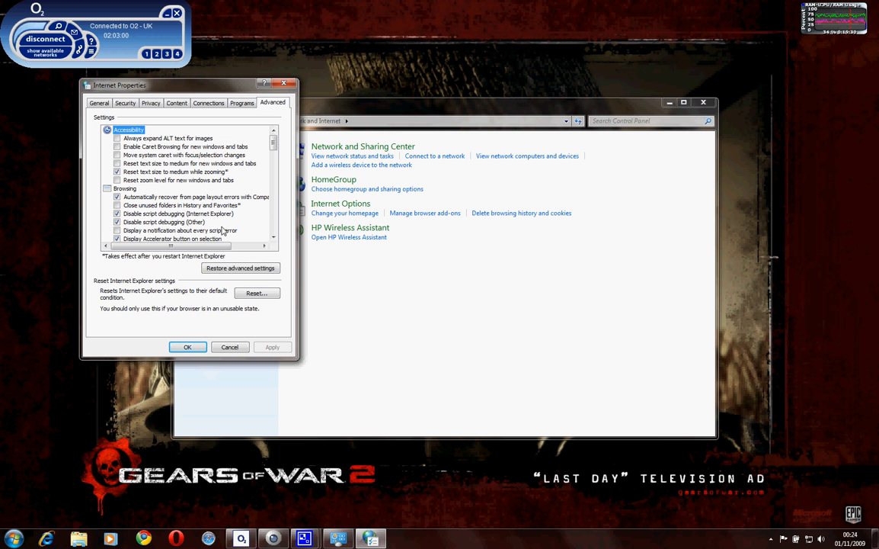
pyautogui.click(274, 237)
pyautogui.click(275, 240)
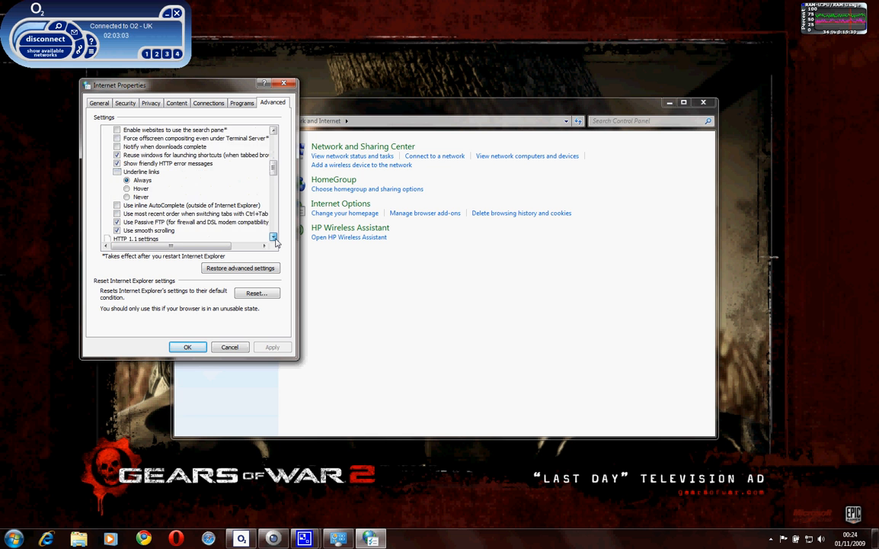
pyautogui.click(275, 239)
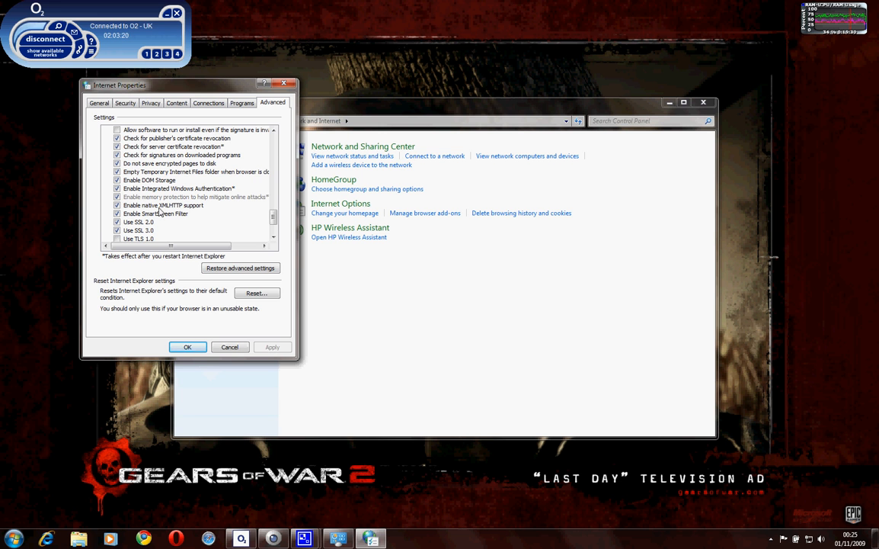
pyautogui.click(187, 346)
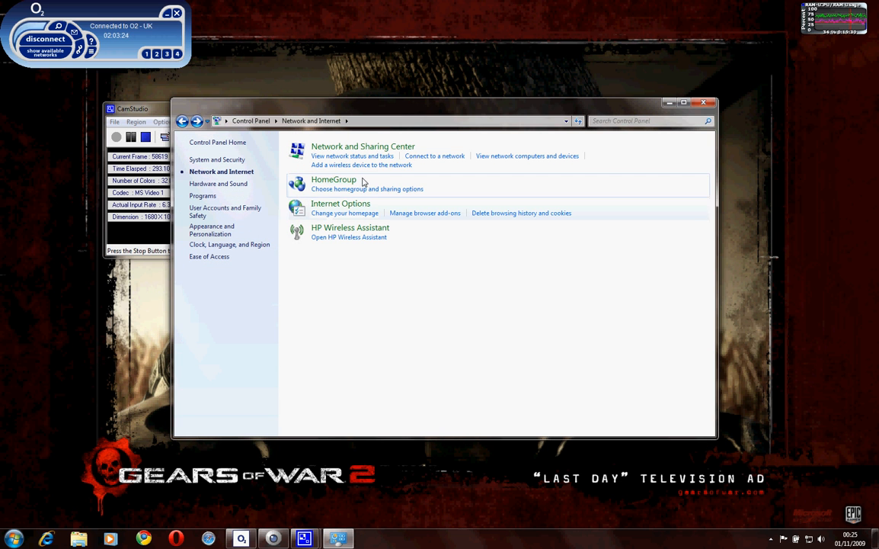
# Step: Deselect Client for Microsoft Networks and File and Printer Sharing for Microsoft Networks in the Local Area Connection's properties
pyautogui.click(387, 147)
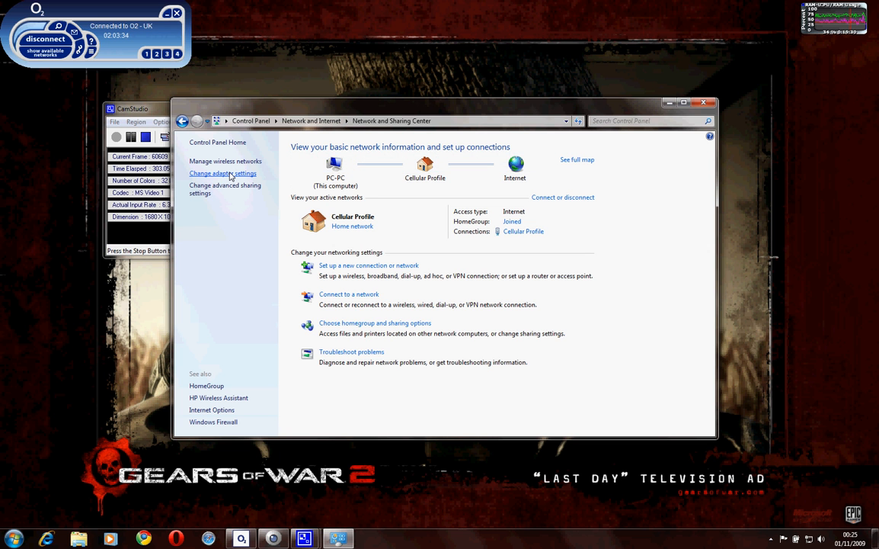
pyautogui.click(230, 175)
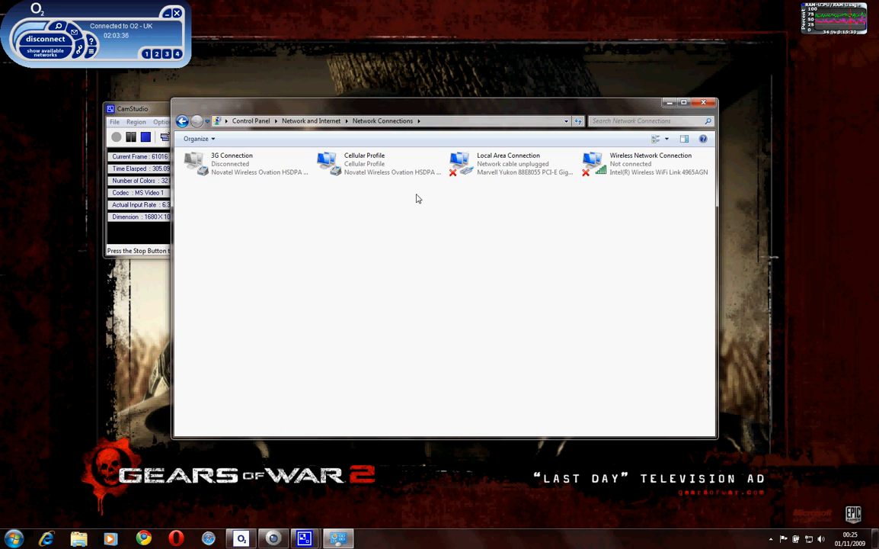
pyautogui.rightClick(516, 174)
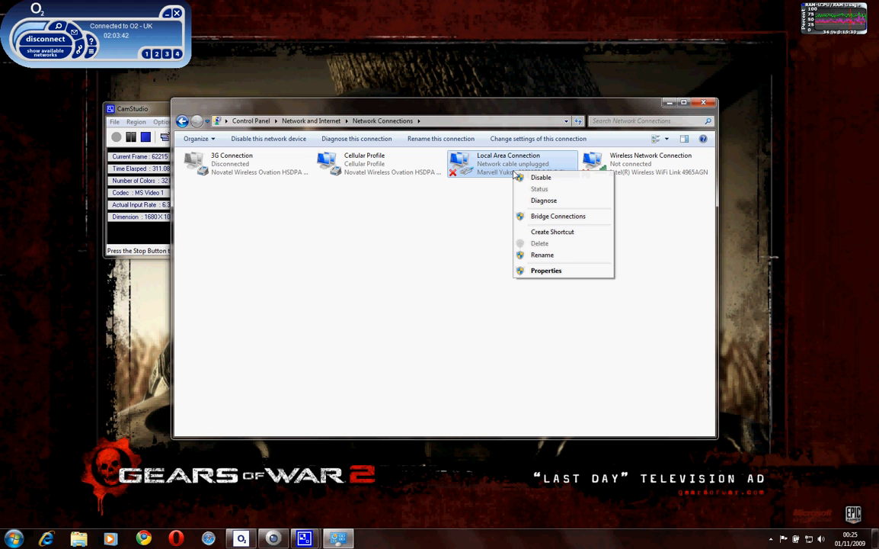
pyautogui.click(539, 272)
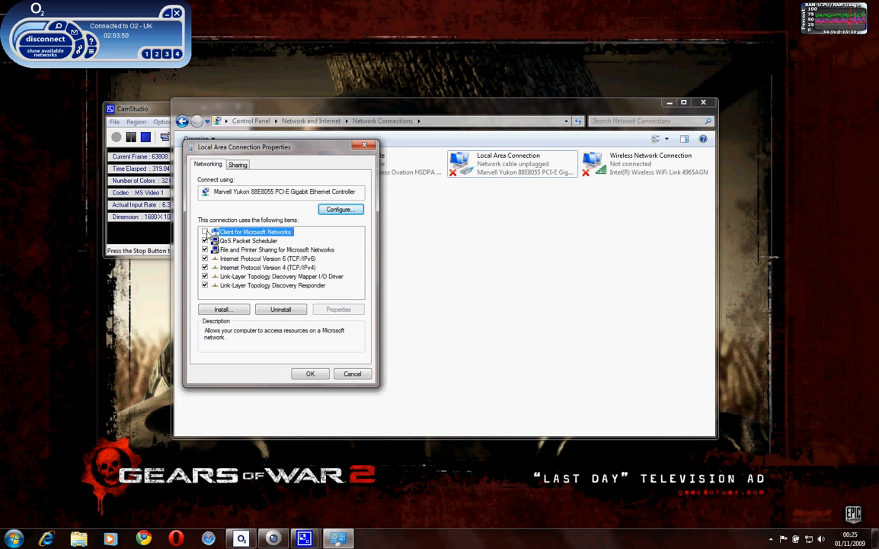
pyautogui.click(204, 232)
pyautogui.click(204, 249)
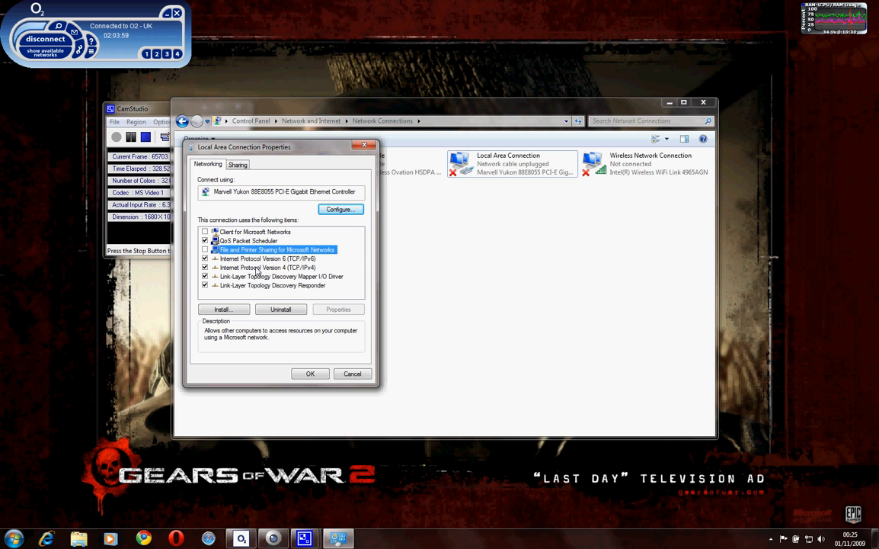
# Step: Try manual DNS server addresses in the connection's IPv4 properties and return them to automatic assignment
pyautogui.doubleClick(256, 268)
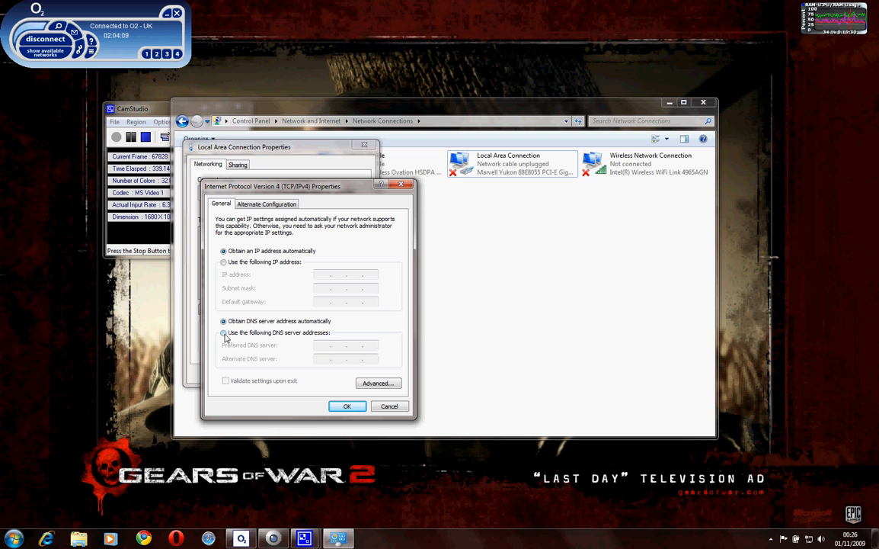
pyautogui.click(224, 333)
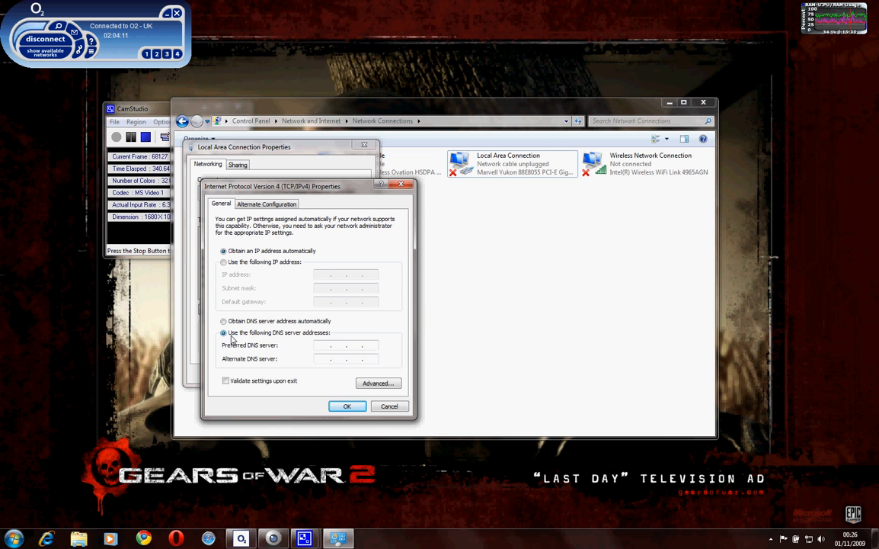
pyautogui.click(321, 347)
pyautogui.click(330, 350)
pyautogui.click(224, 322)
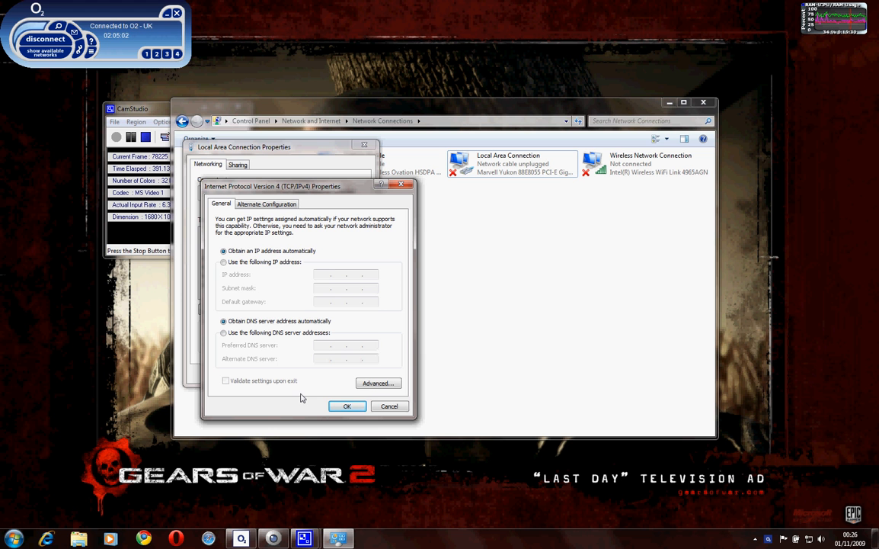
pyautogui.click(345, 407)
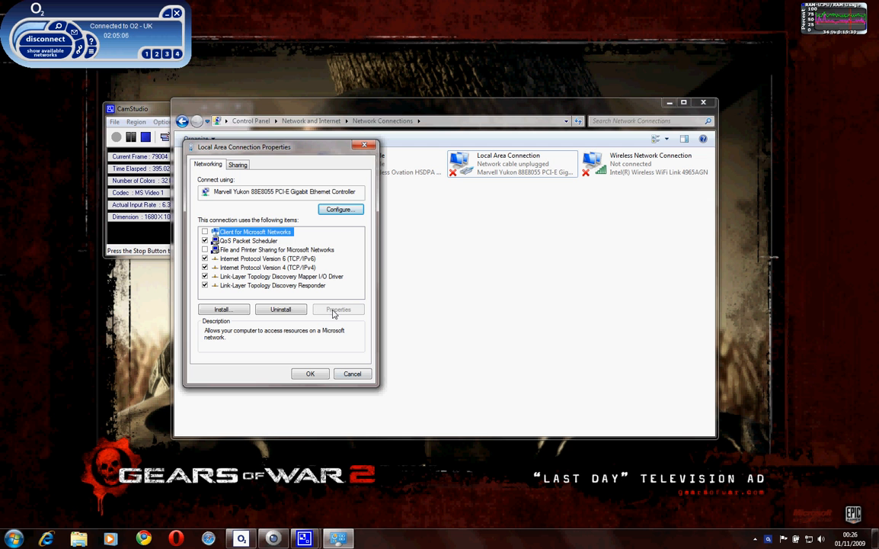
# Step: Check the Local Area Connection's sharing options and item descriptions, and save its properties and close the network connections window
pyautogui.click(240, 166)
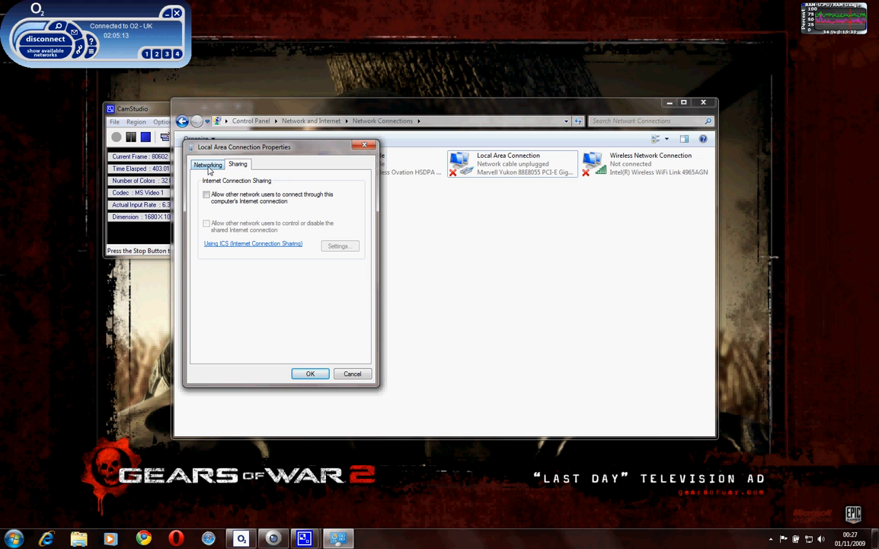
pyautogui.click(208, 167)
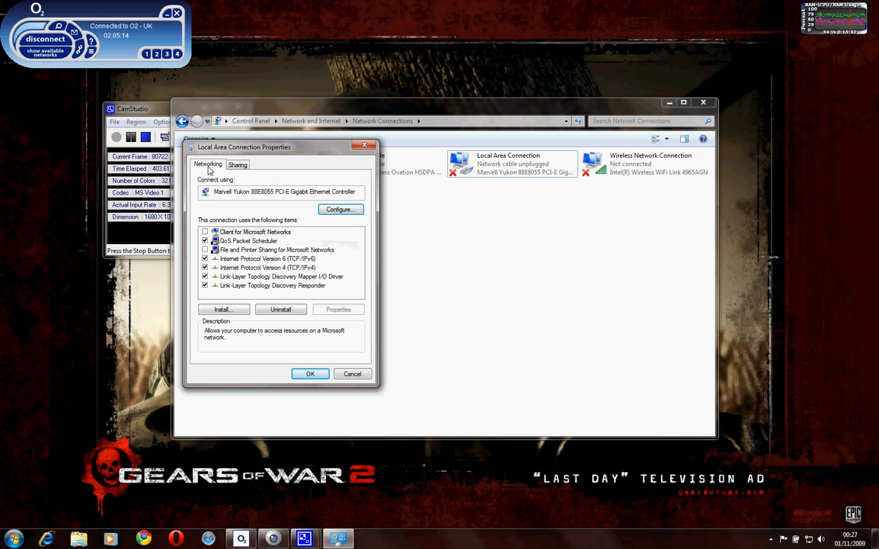
pyautogui.click(238, 241)
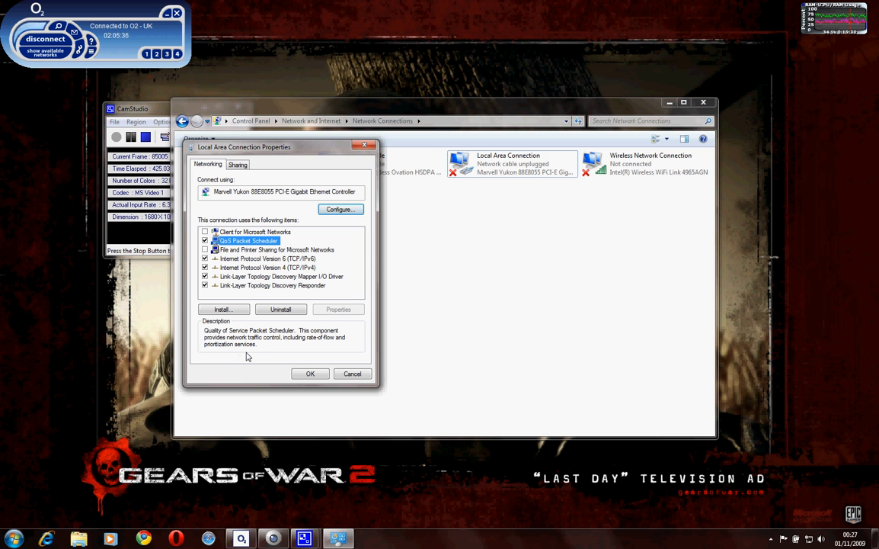
pyautogui.click(249, 287)
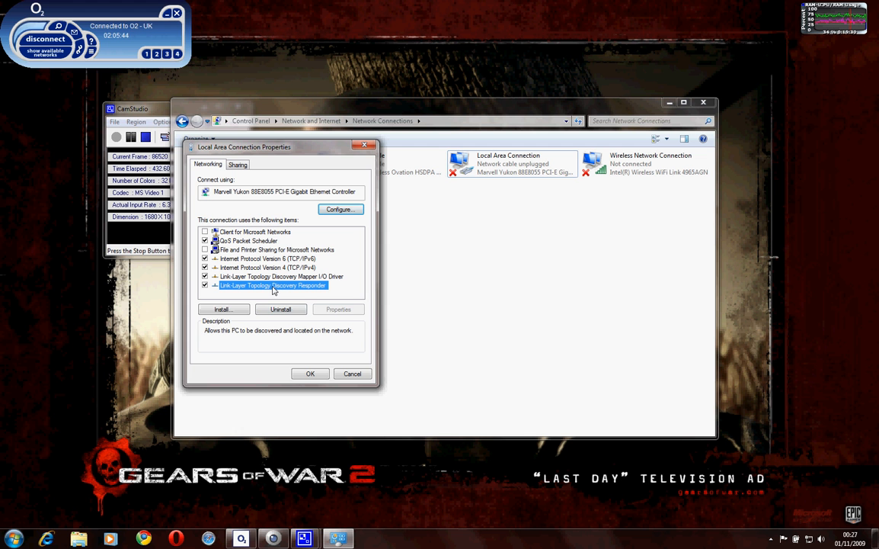
pyautogui.click(305, 375)
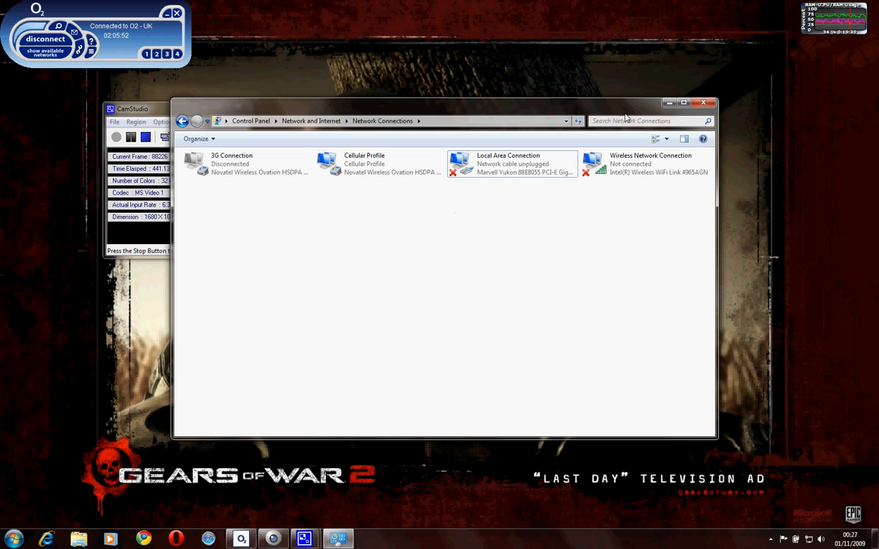
pyautogui.click(702, 104)
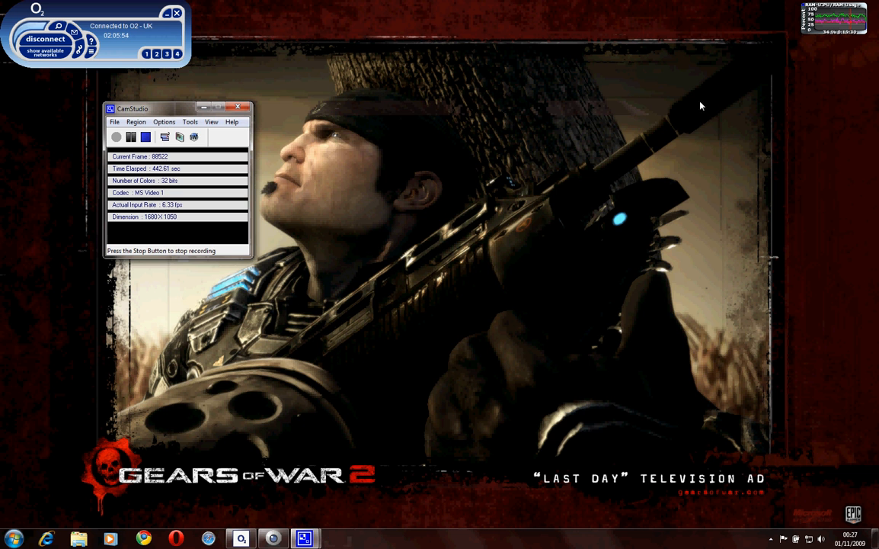